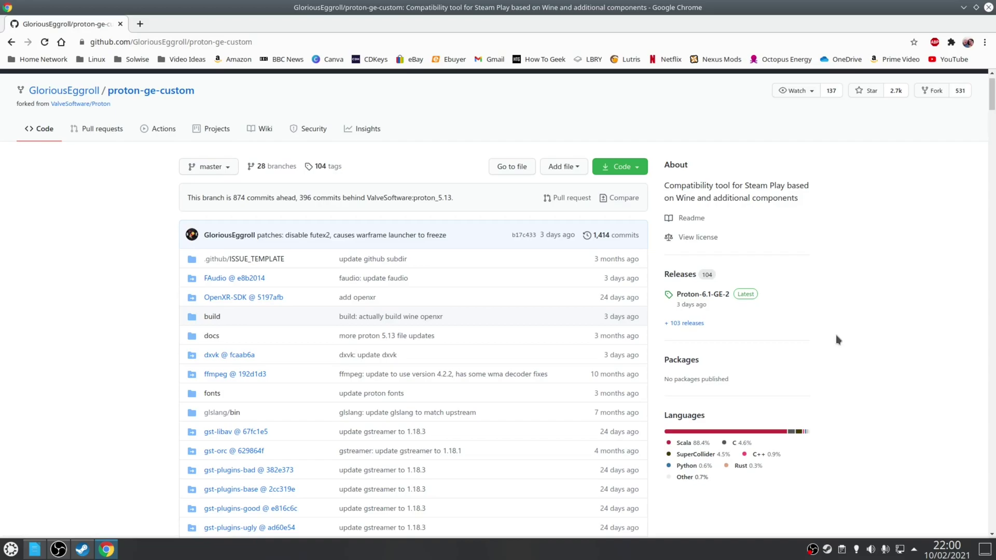
# Hide the browser with Super+D to reveal the desktop.
pyautogui.press('super+d')
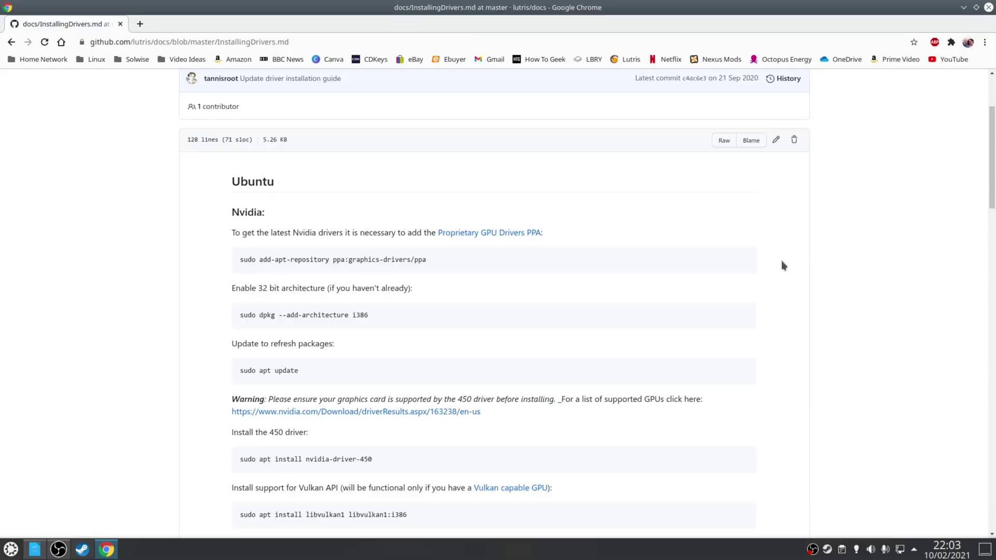
# Scroll the driver guide past the Ubuntu, AMD/Intel and Arch sections to the Fedora Nvidia steps.
pyautogui.scroll(-3, 778, 260)
pyautogui.scroll(-3, 766, 258)
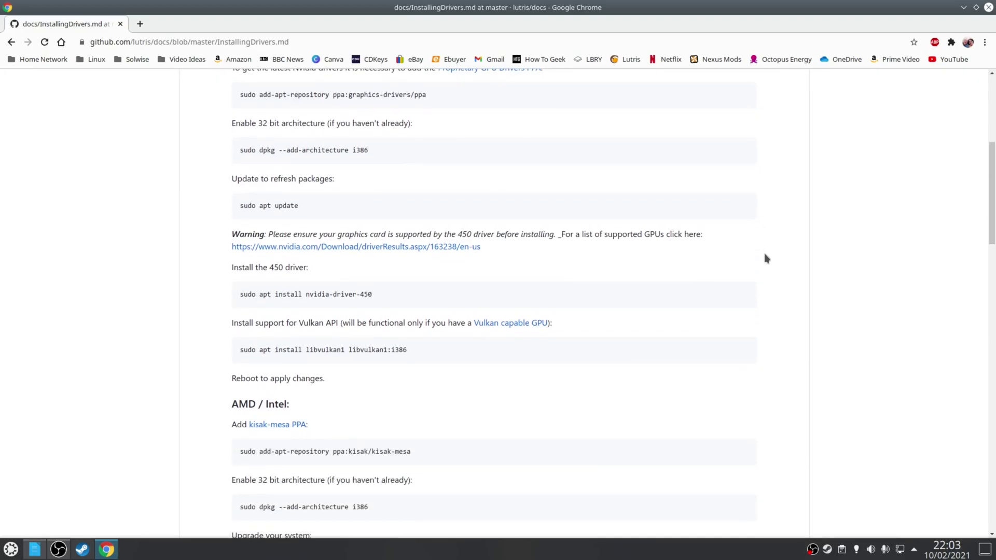
pyautogui.scroll(-5, 766, 259)
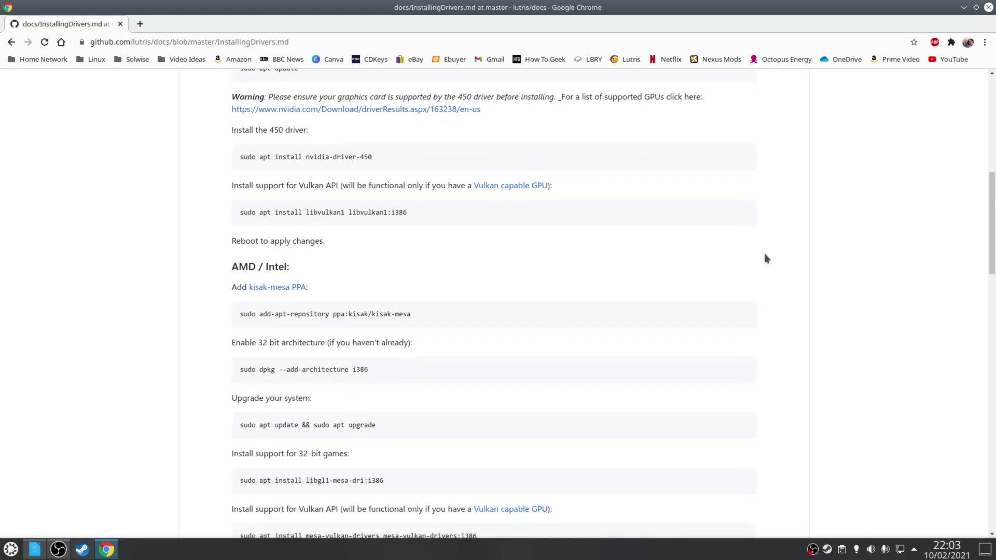
pyautogui.scroll(-6, 766, 256)
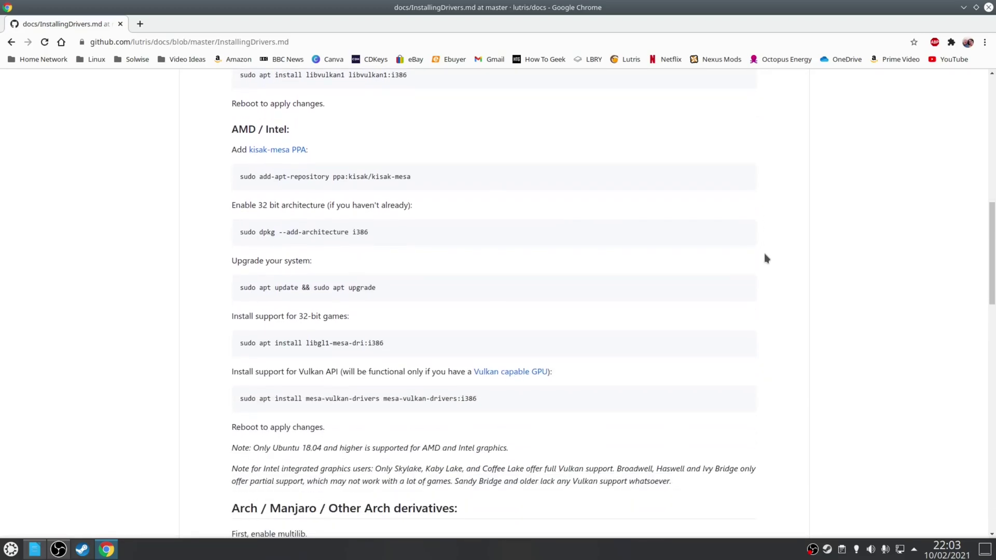
pyautogui.scroll(-3, 766, 258)
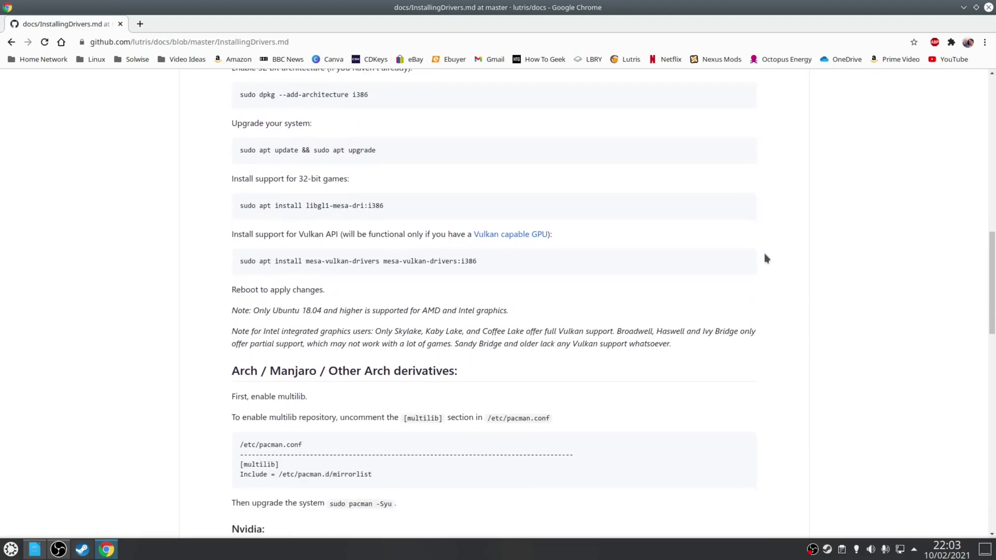
pyautogui.scroll(-9, 766, 258)
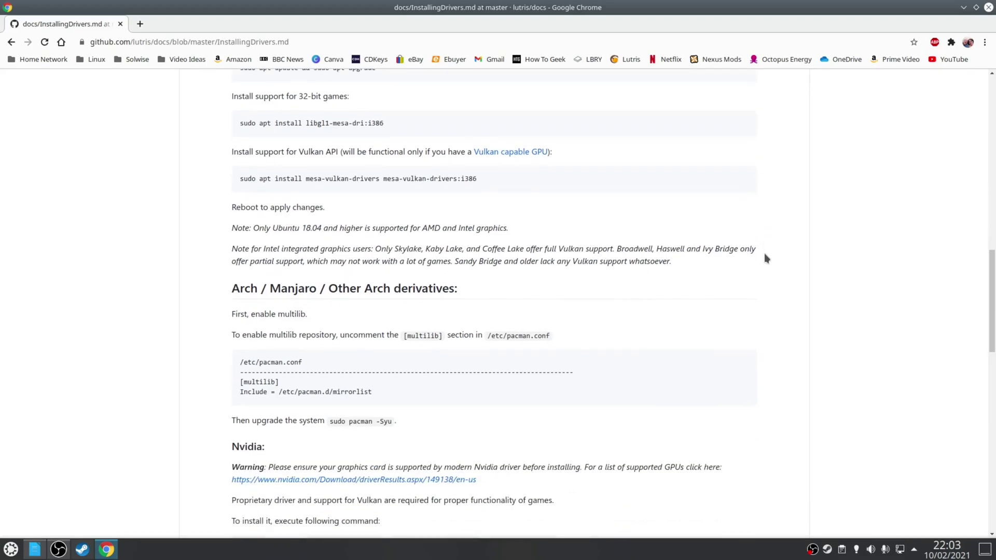
pyautogui.scroll(-7, 766, 258)
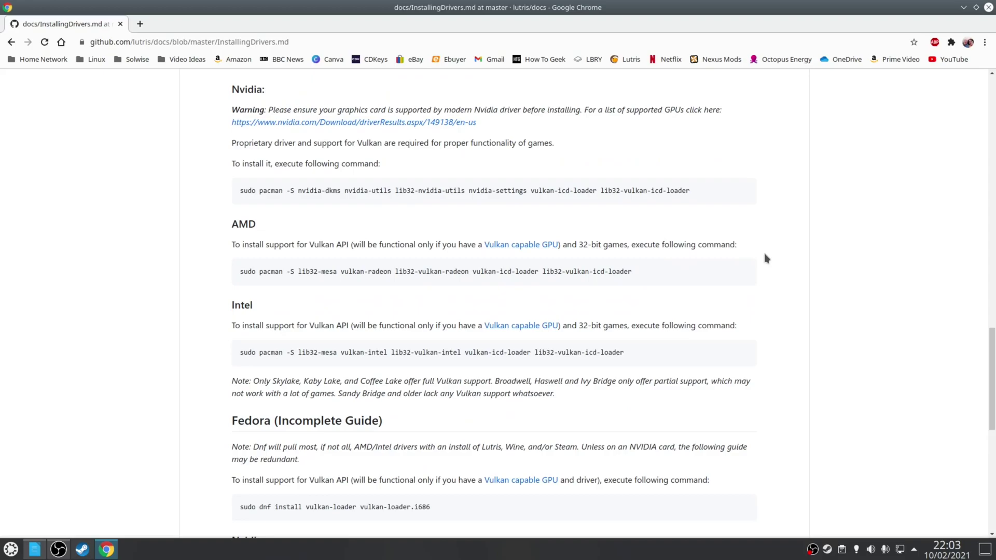
pyautogui.scroll(-3, 766, 259)
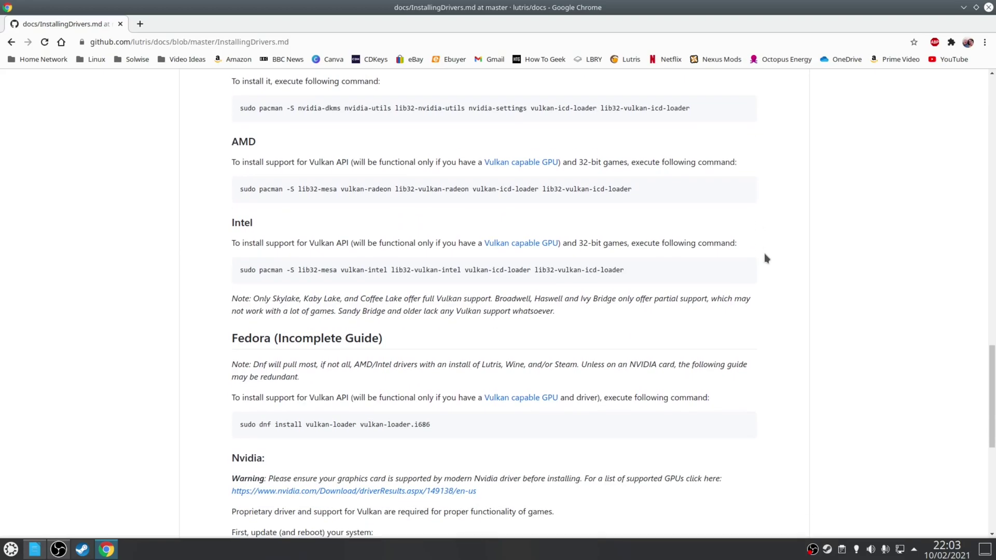
pyautogui.scroll(-2, 766, 258)
pyautogui.scroll(-1, 767, 258)
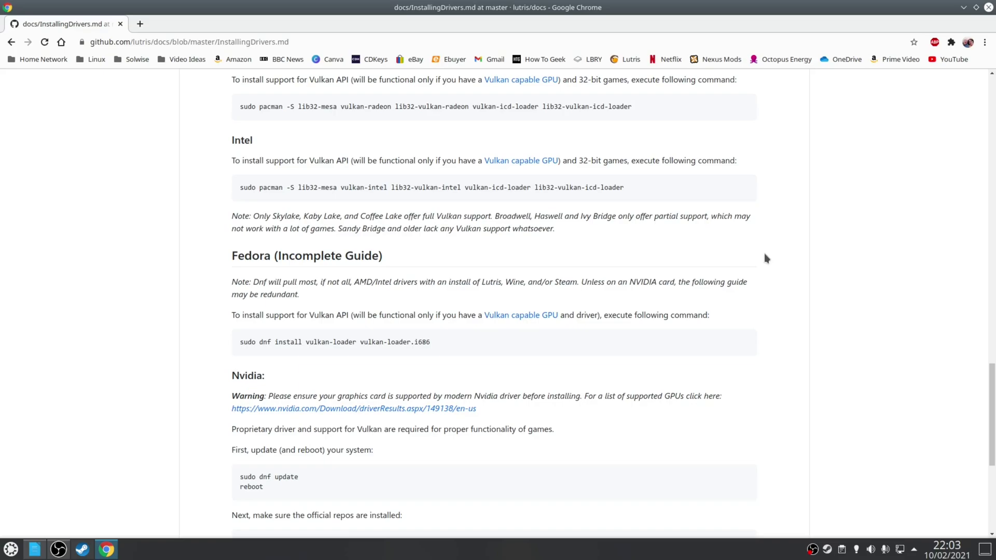
# Hide the driver guide browser with Super+D to show the desktop.
pyautogui.press('super+d')
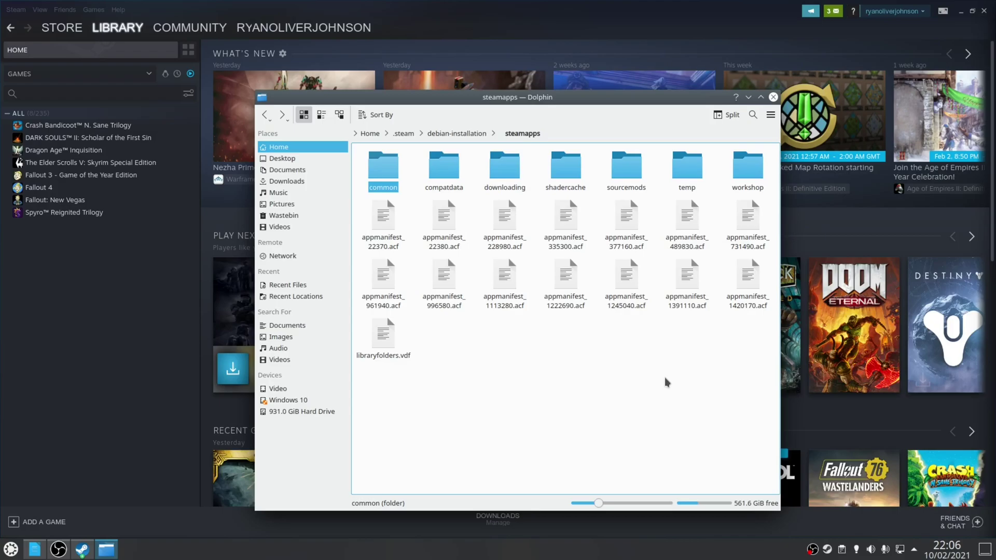
# Look through steamapps' common folder, then stay in compatdata with the 22380 prefix selected.
pyautogui.click(383, 169)
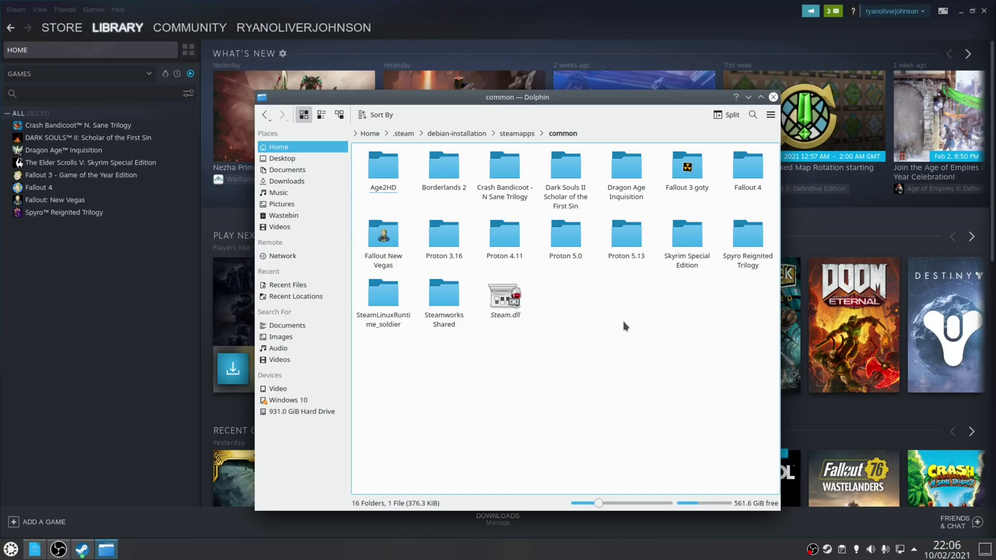
pyautogui.hotkey('alt', 'Left')
pyautogui.click(445, 168)
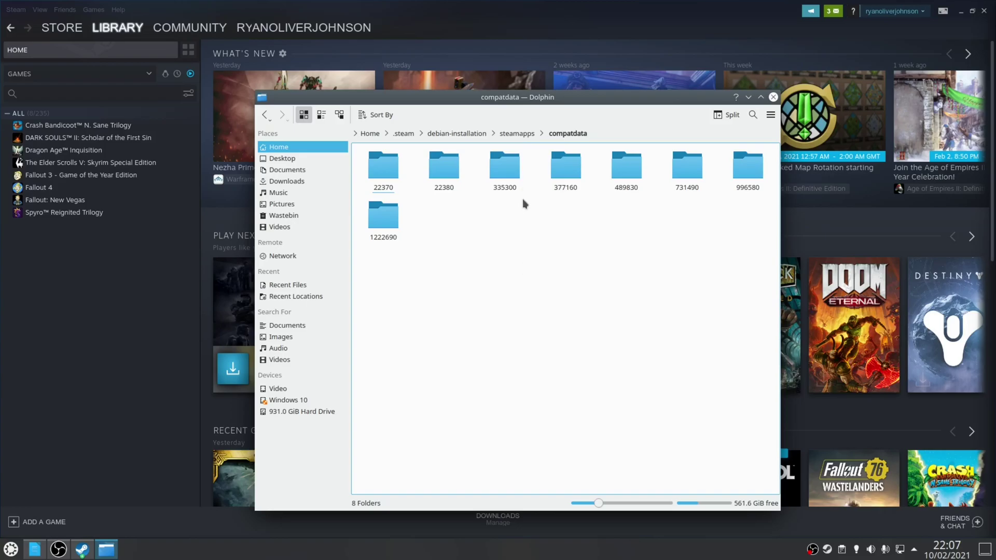
pyautogui.click(516, 134)
pyautogui.click(383, 166)
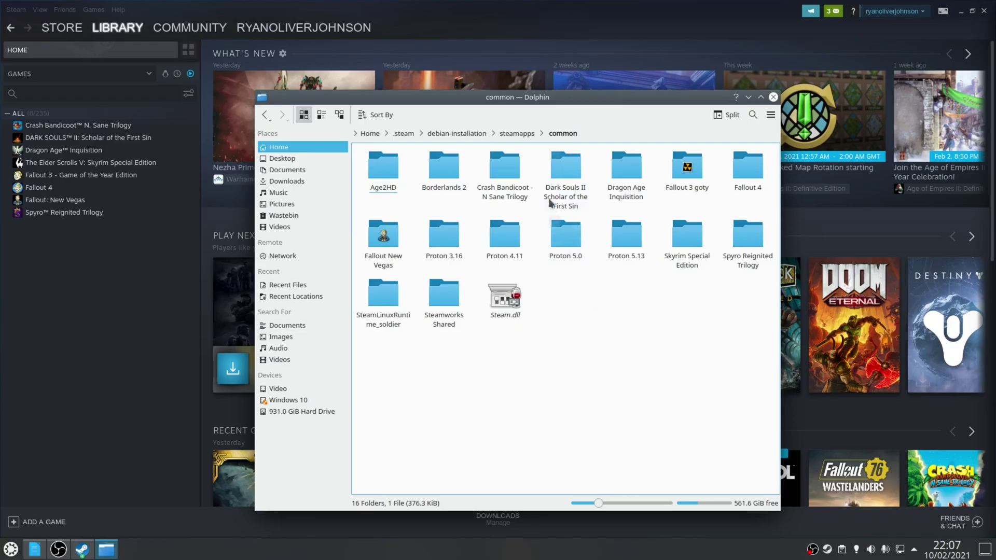
pyautogui.click(516, 133)
pyautogui.click(451, 170)
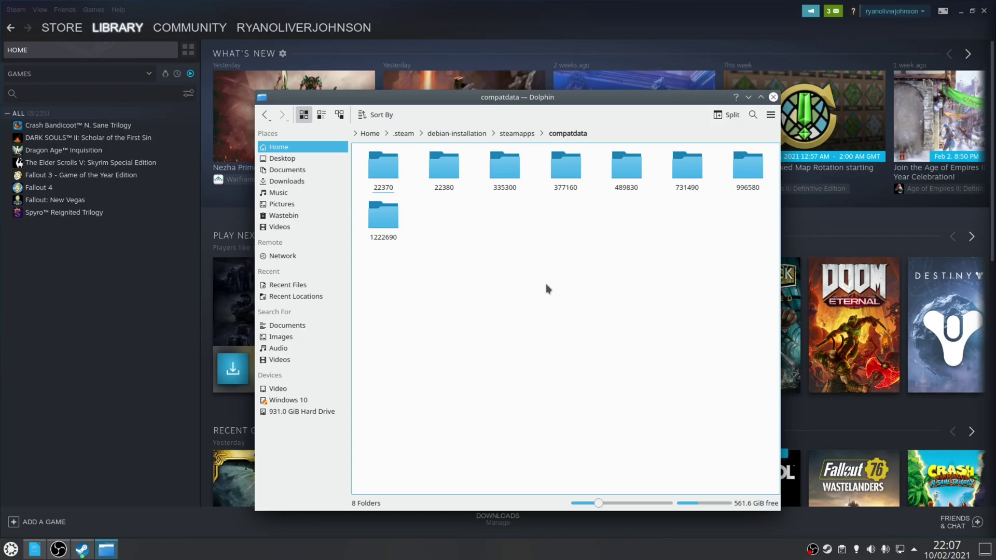
pyautogui.press('Right')
# Delete the 489830 prefix folder from compatdata.
pyautogui.click(528, 252)
pyautogui.click(628, 172)
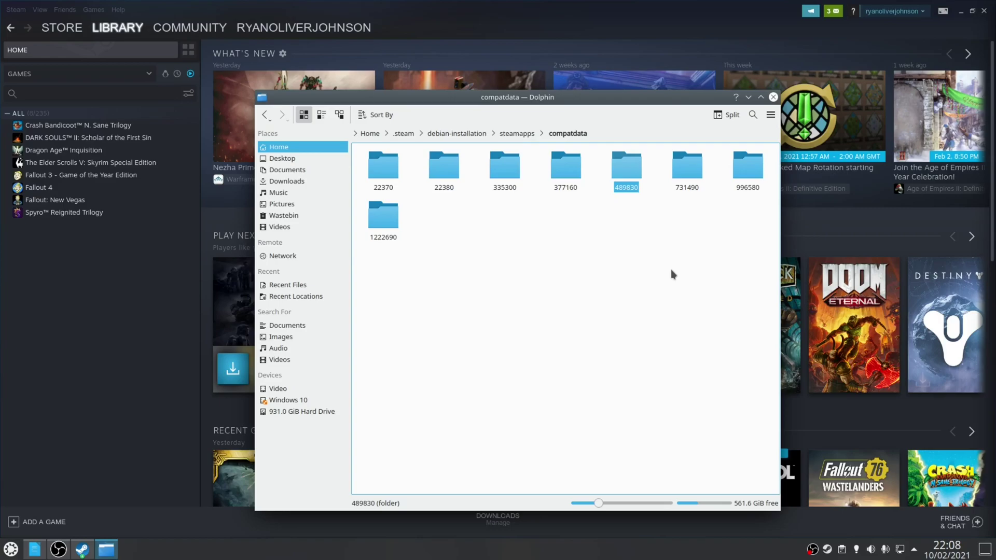
pyautogui.press('Delete')
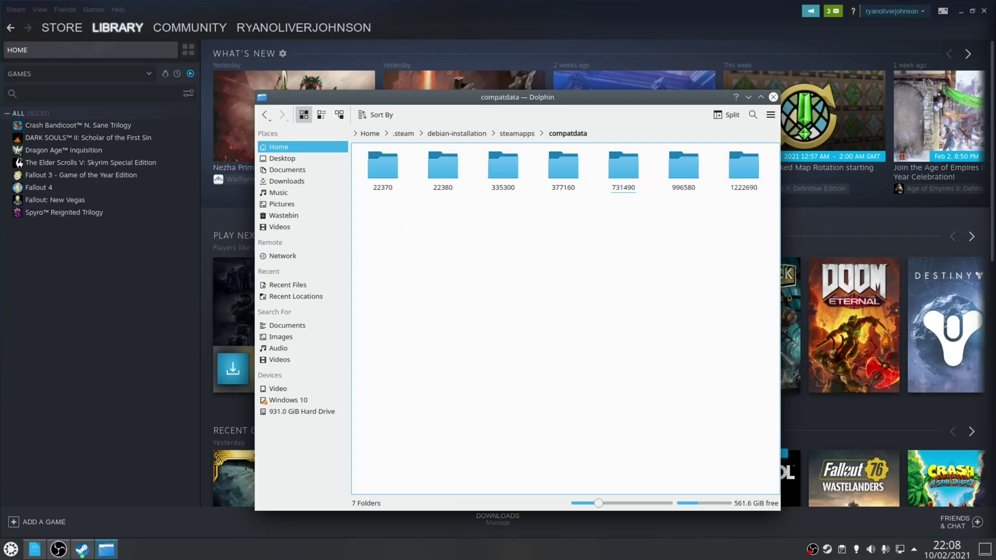
# Open a Konsole terminal in the compatdata folder and move its window into place.
pyautogui.click(771, 115)
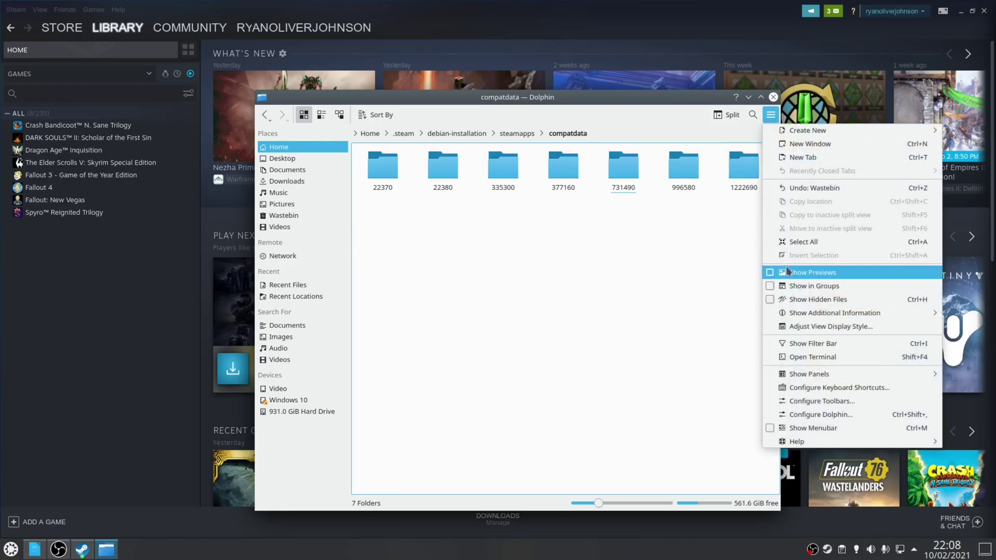
pyautogui.click(816, 356)
pyautogui.moveTo(597, 100); pyautogui.dragTo(584, 160)
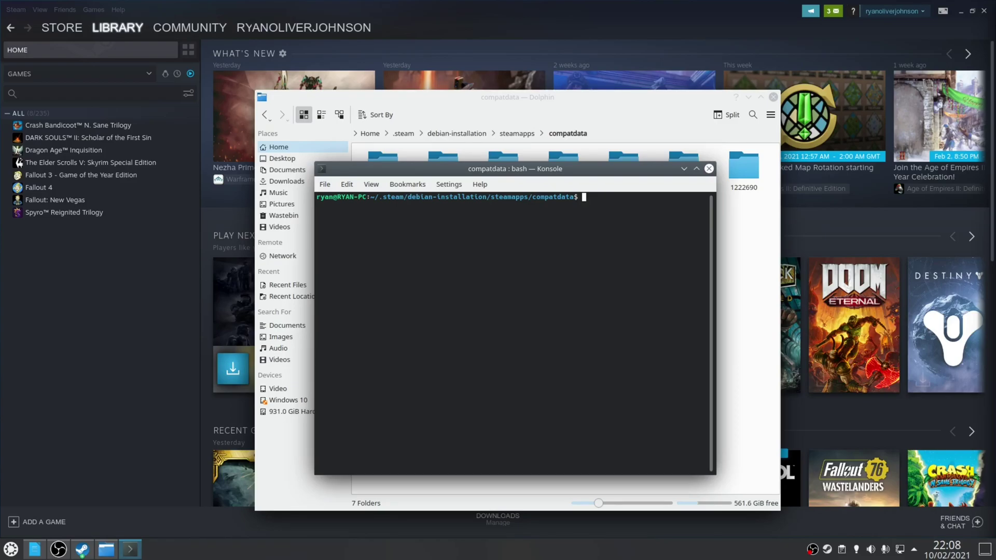
# Run rm -r 22380/ in Konsole to remove the 22380 prefix folder.
pyautogui.write('rm -r 22380/')
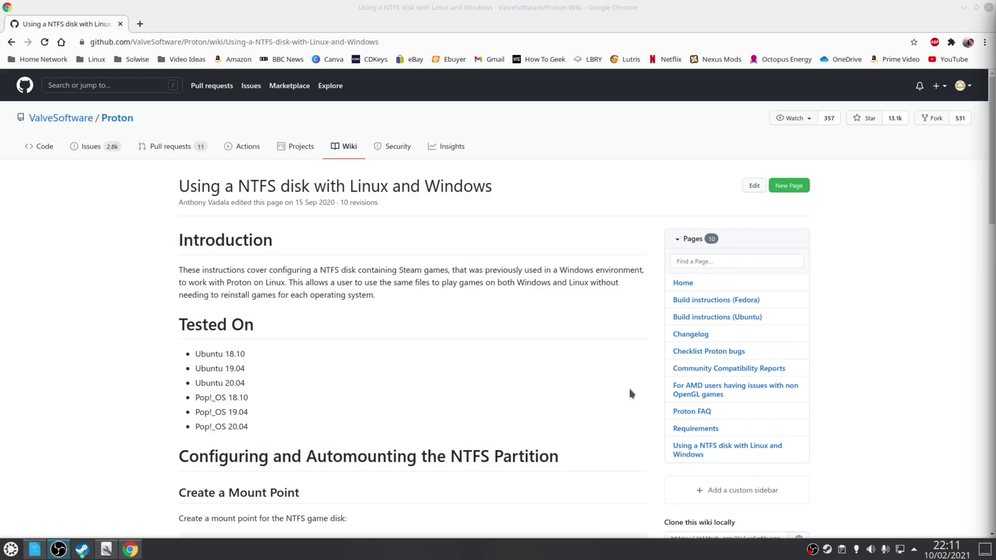
# Scroll the NTFS wiki page to its mount-point steps, from sudo mkdir /media/gamedisk to sudo blkid.
pyautogui.click(503, 349)
pyautogui.scroll(-5, 506, 351)
pyautogui.scroll(-6, 562, 355)
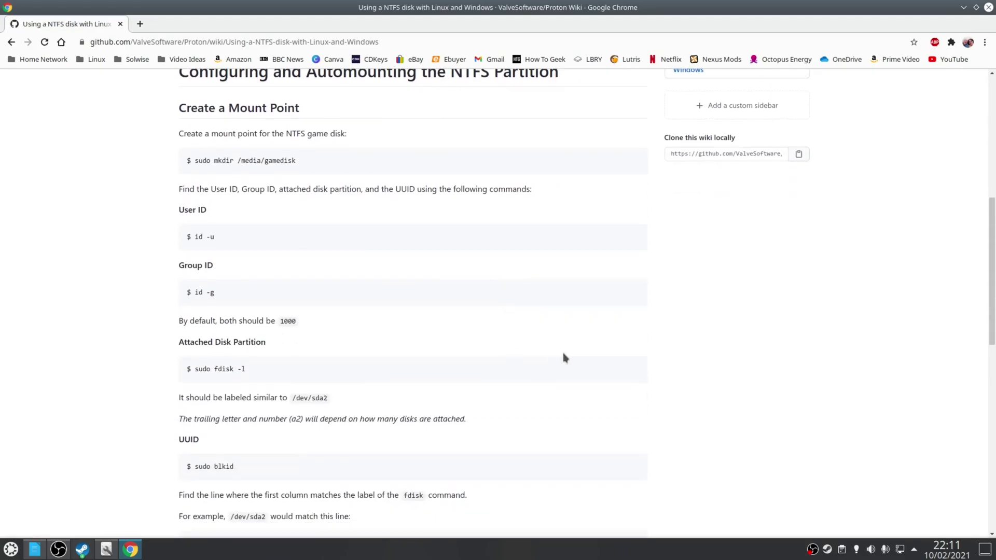